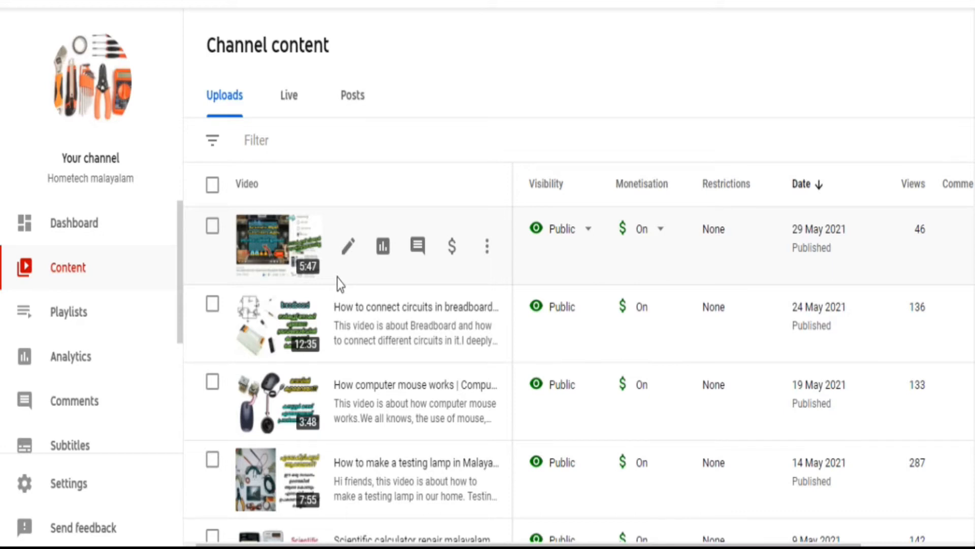
Step: Move the video editor's playhead to 2:13:00 and play the video from there
scroll(340, 284, down, 5)
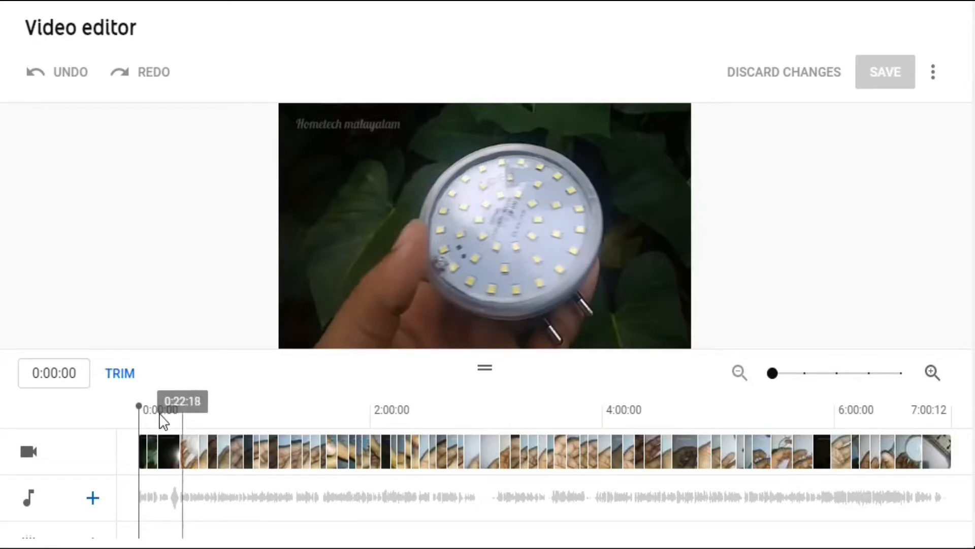
drag(140, 406, 395, 408)
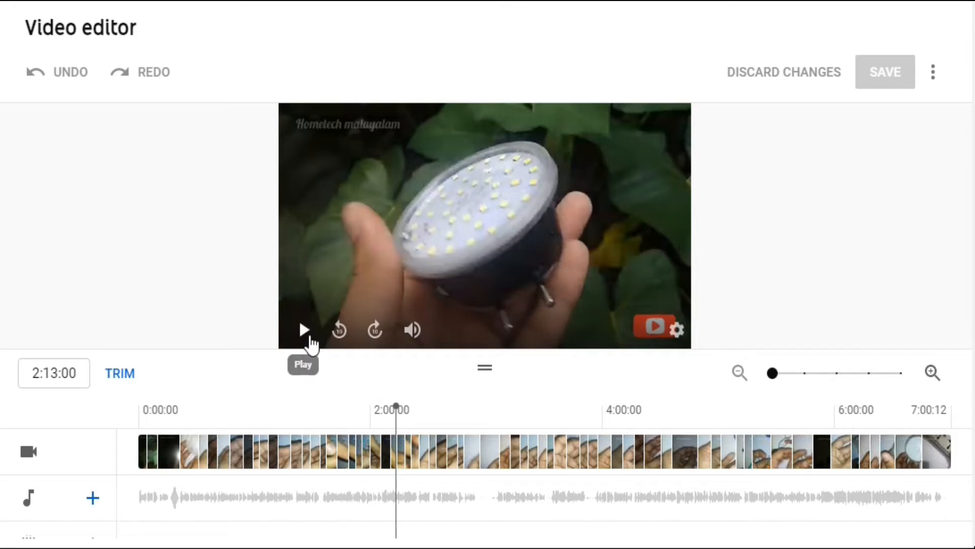
click(306, 336)
click(306, 336)
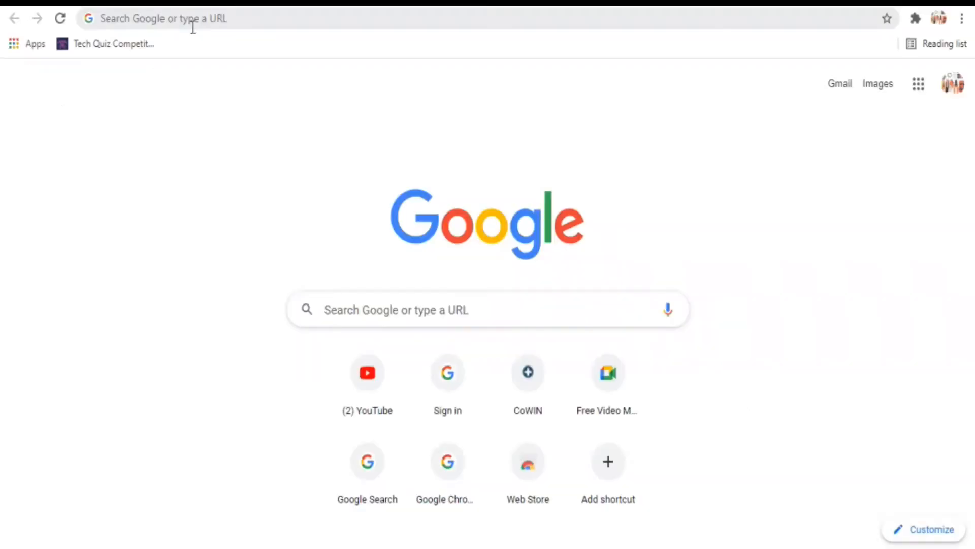
Step: Search Google for "youtube studio" and open the YouTube Studio site from the results
click(193, 26)
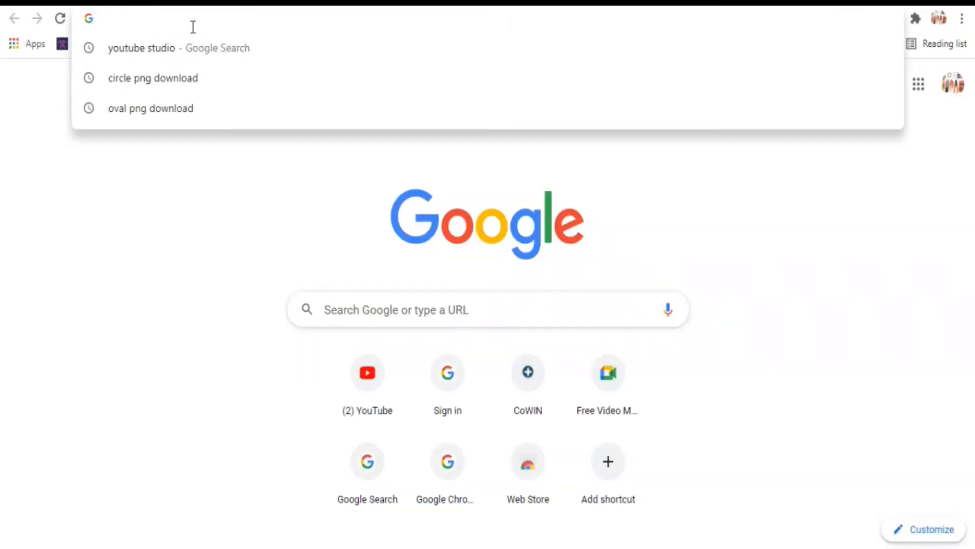
text(youtube studio)
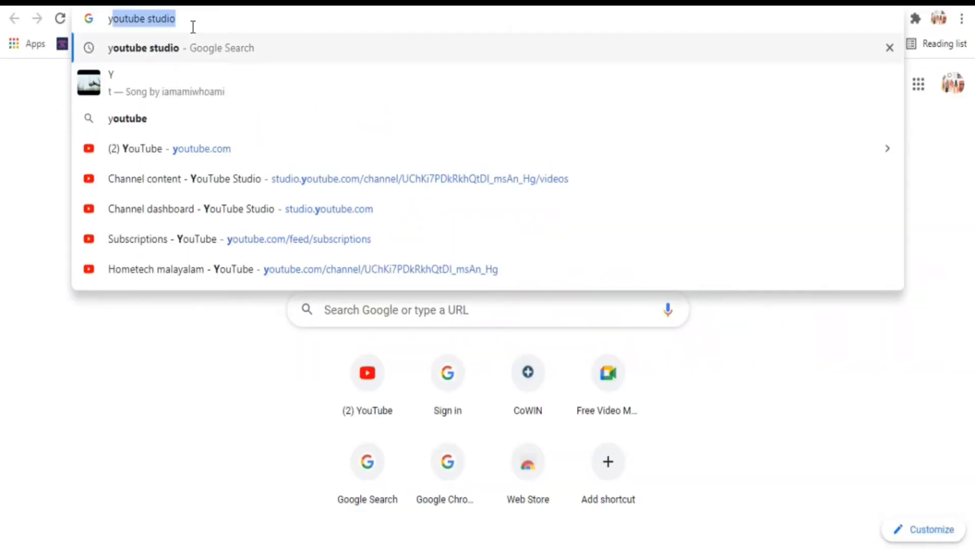
key(Right)
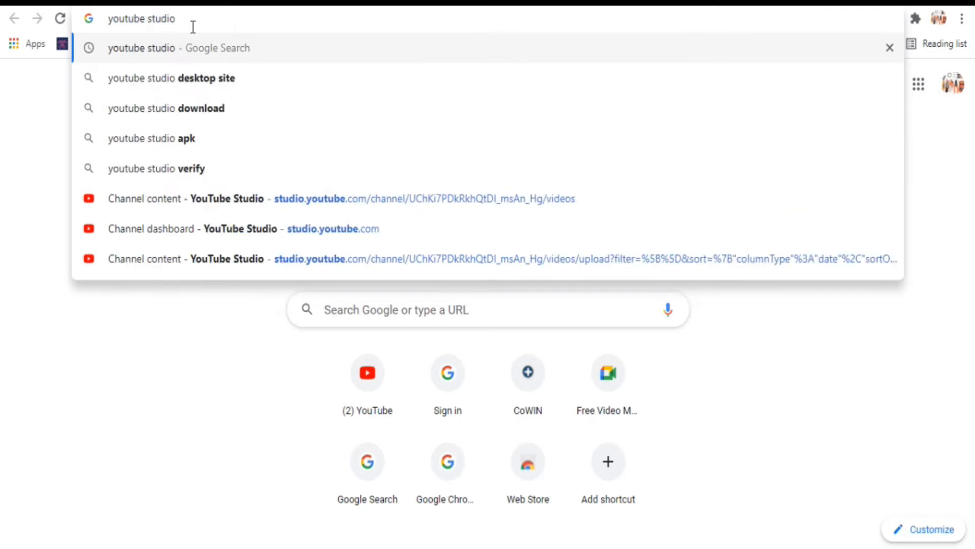
click(183, 49)
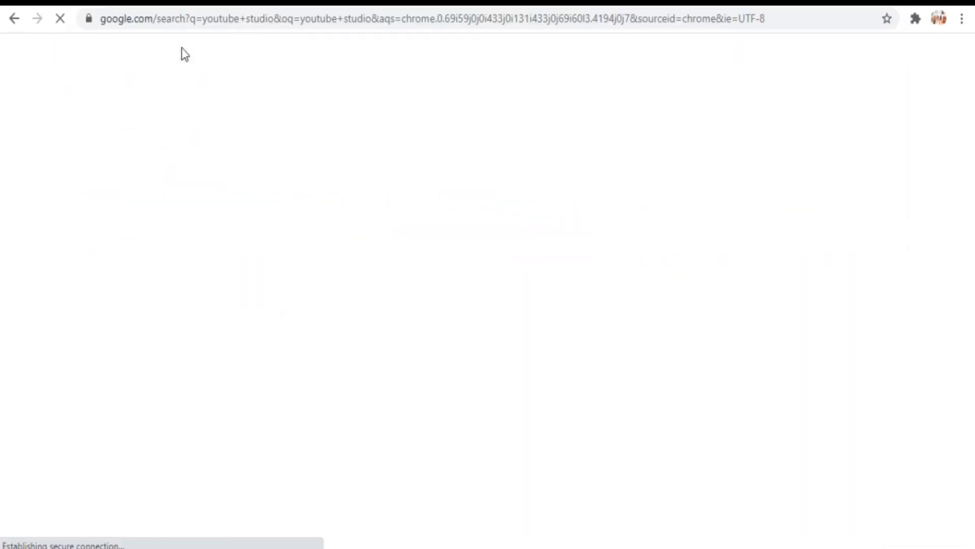
drag(257, 189, 244, 185)
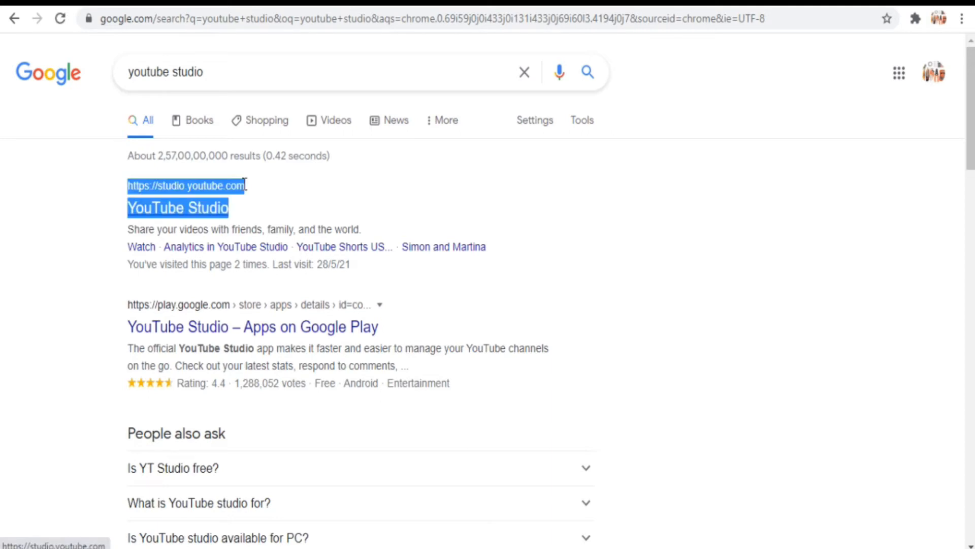
click(186, 209)
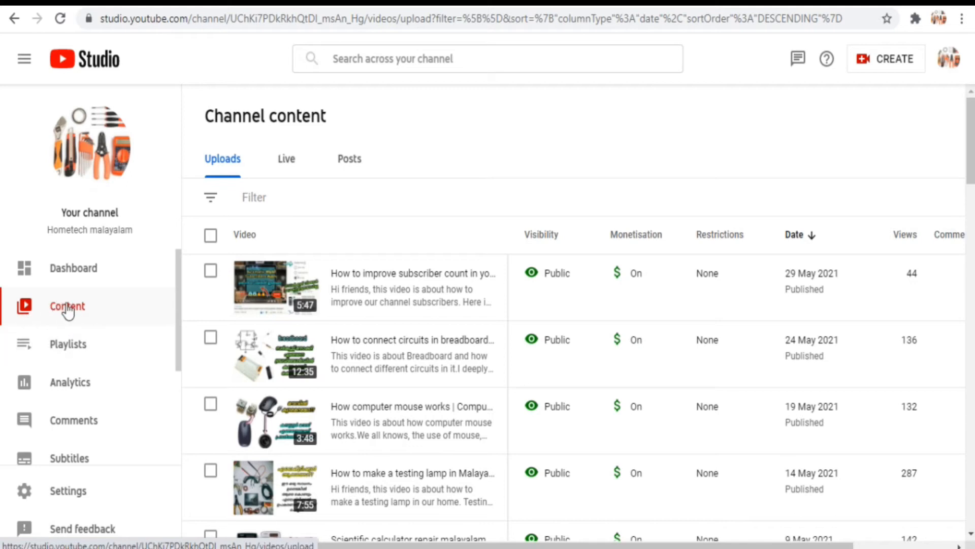
Step: Find the 7:07 emergency light video published 28 Oct 2020 in the channel content and open it in the video editor
mouse_move(319, 310)
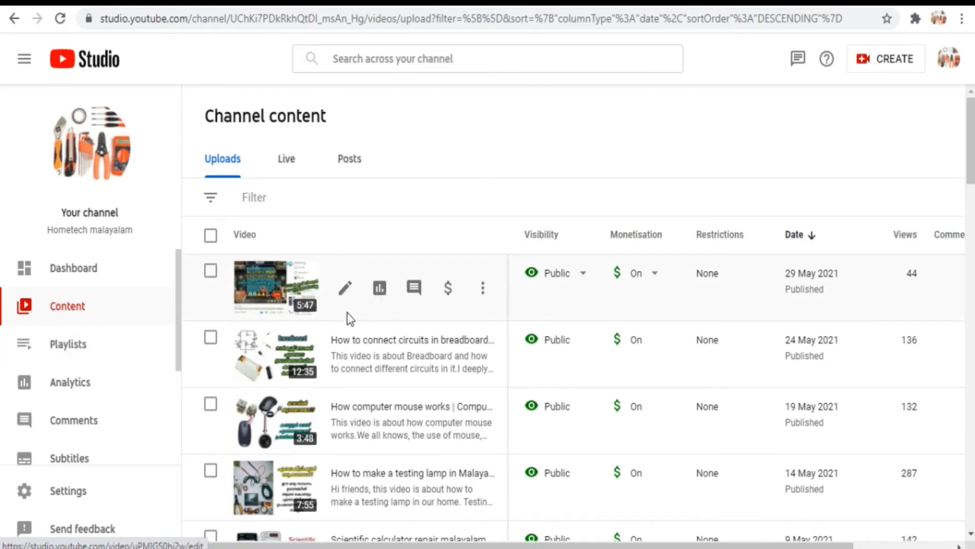
scroll(338, 305, down, 5)
scroll(335, 275, down, 10)
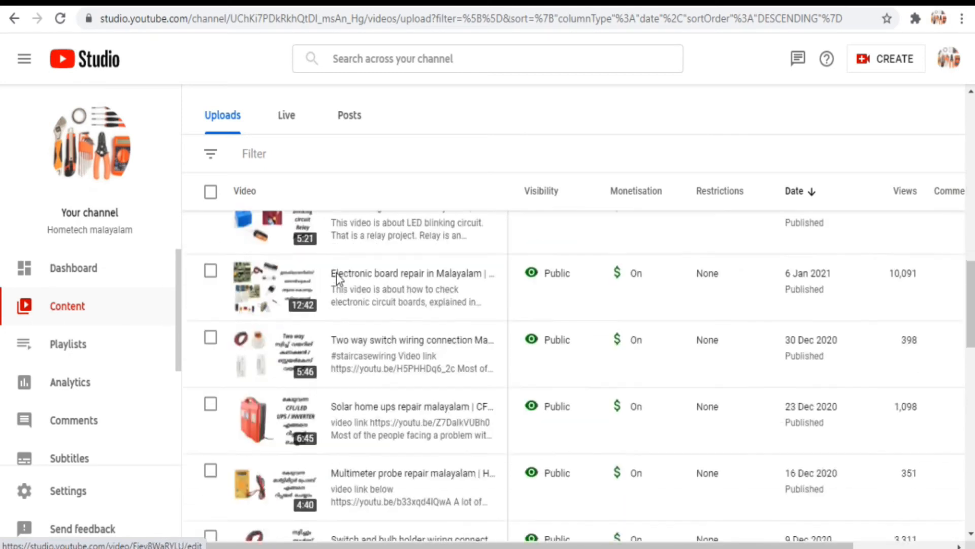
scroll(336, 277, down, 12)
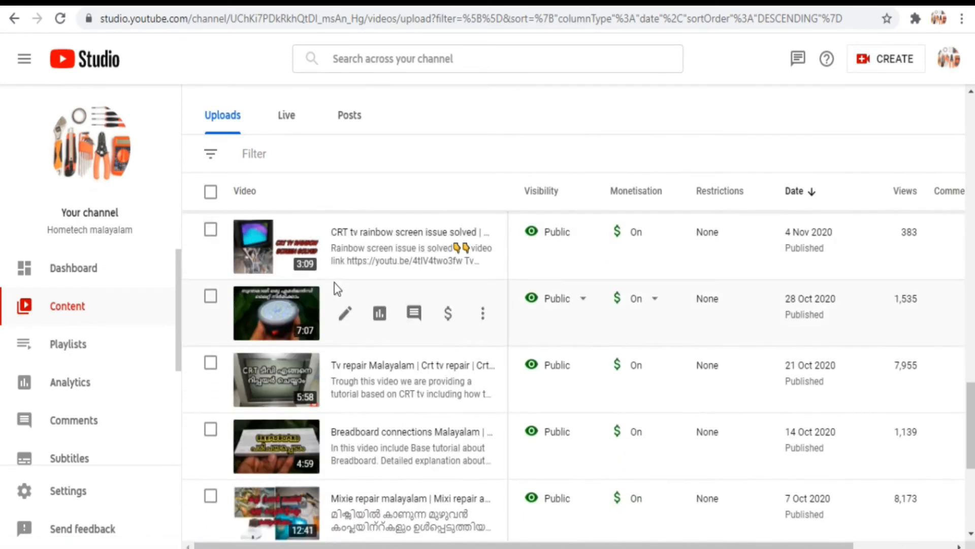
click(347, 314)
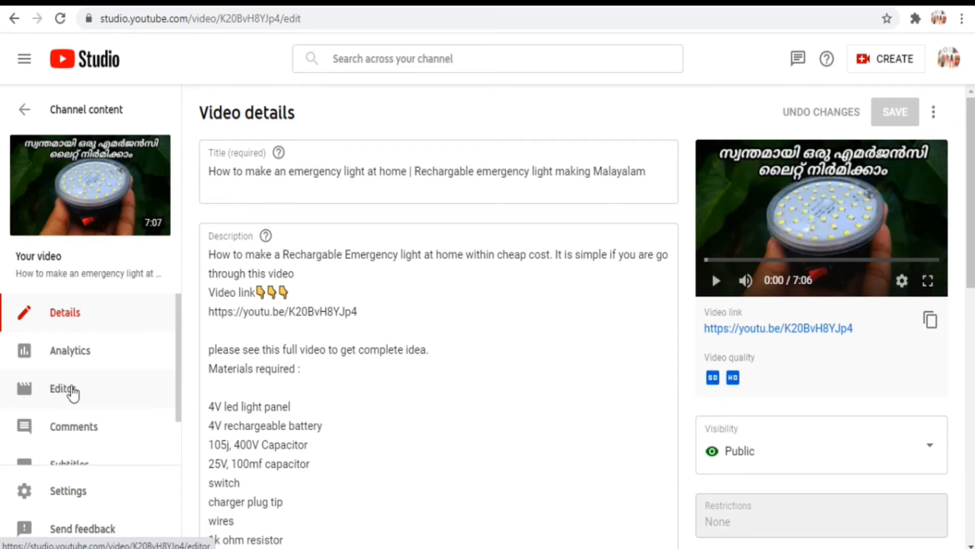
click(73, 393)
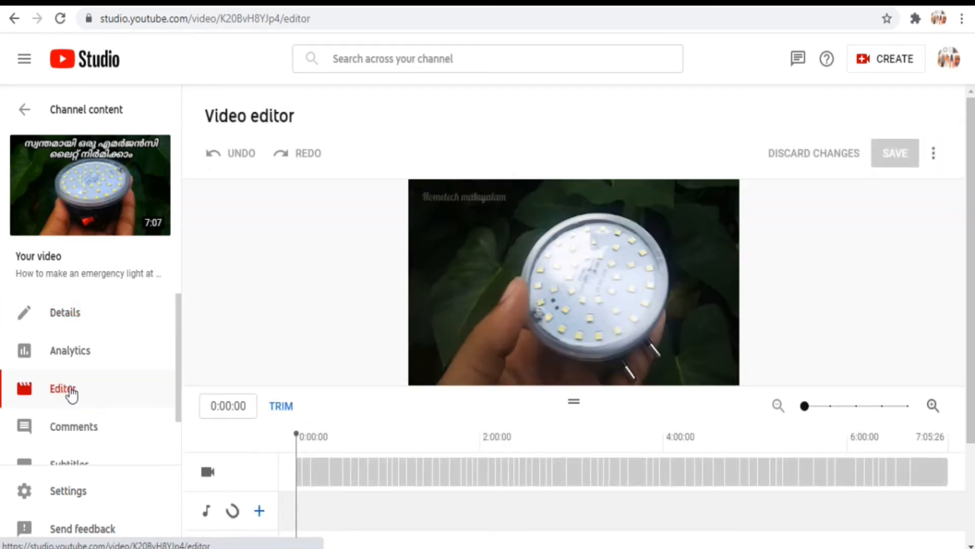
Step: Open the free music library for the audio track and browse the available songs
scroll(410, 430, down, 3)
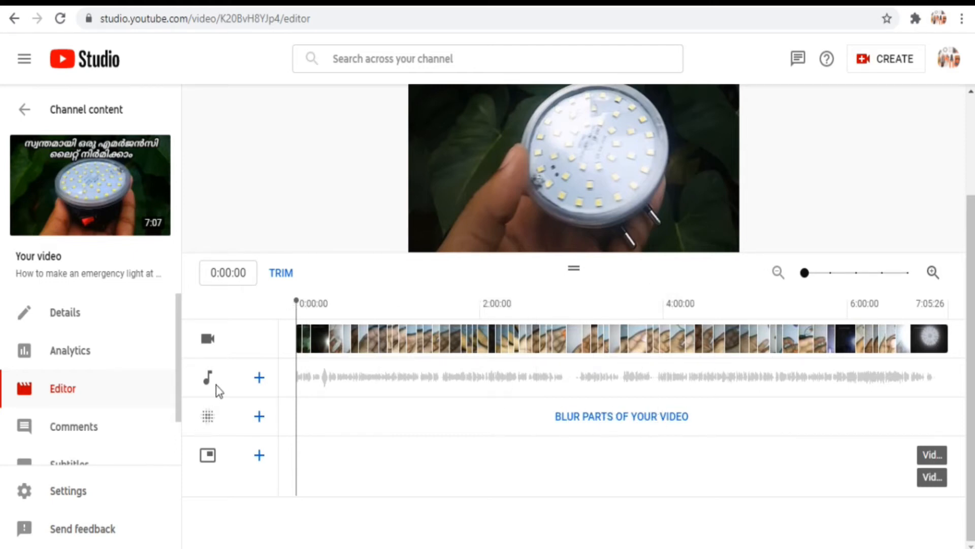
click(260, 380)
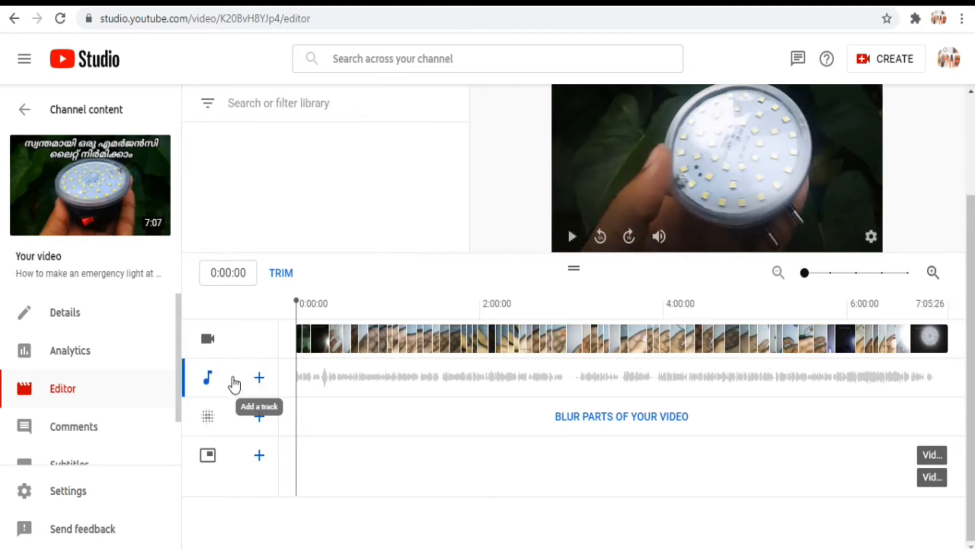
scroll(270, 189, down, 10)
scroll(259, 181, down, 4)
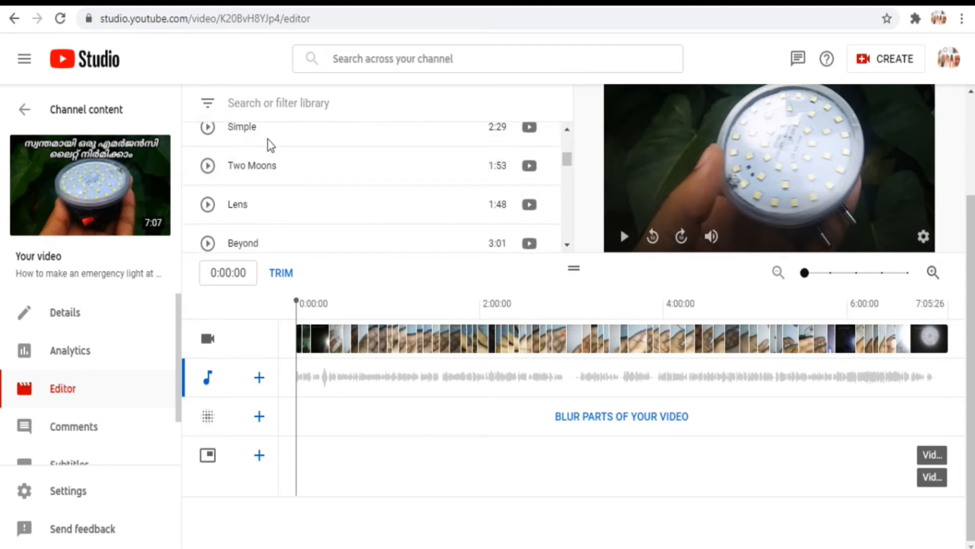
scroll(264, 190, up, 3)
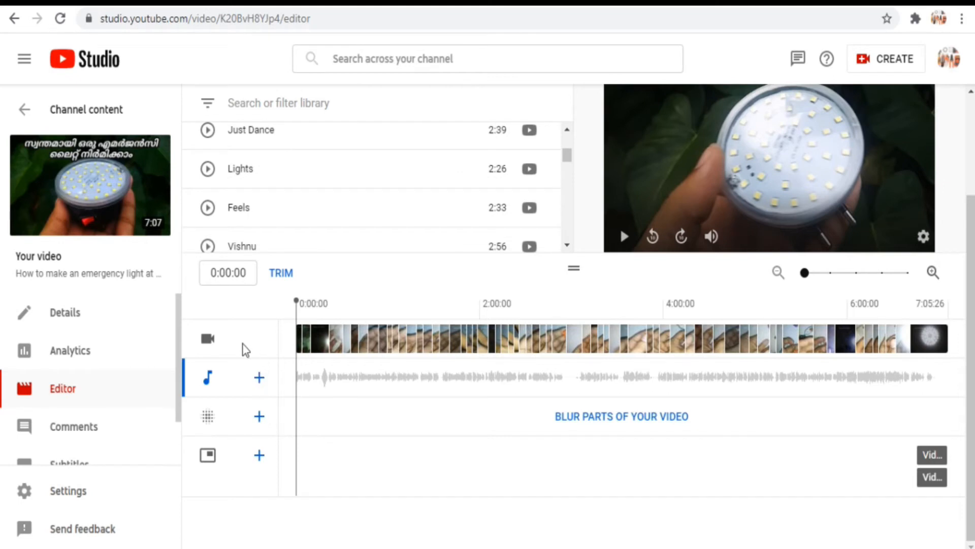
Step: Play the video from 5:23:08 to check the section, and place the playhead at 6:06:06
click(473, 329)
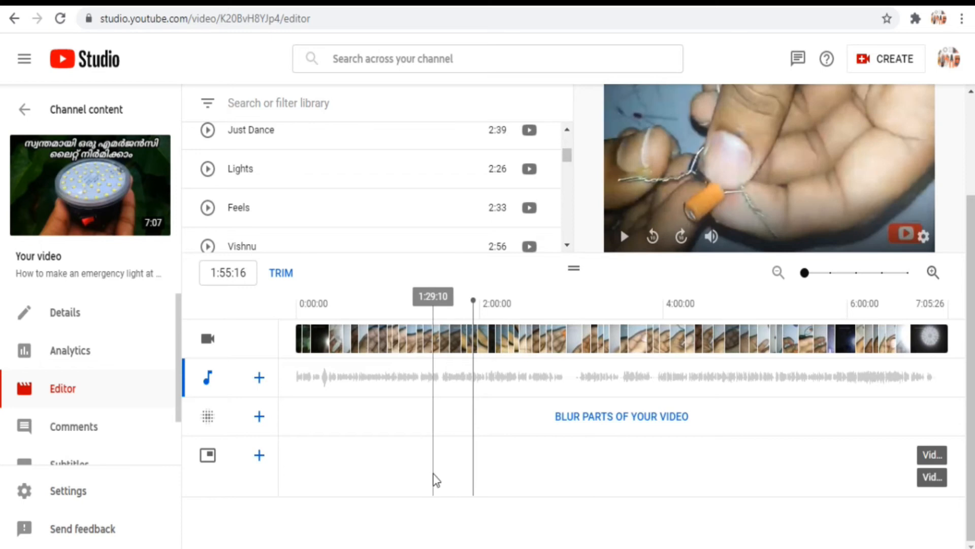
scroll(436, 480, up, 3)
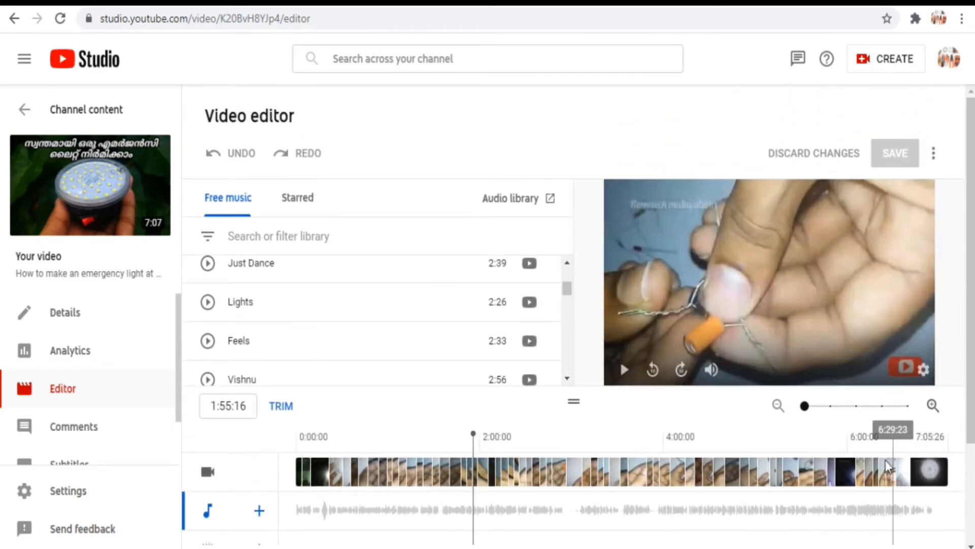
click(862, 453)
drag(806, 406, 822, 407)
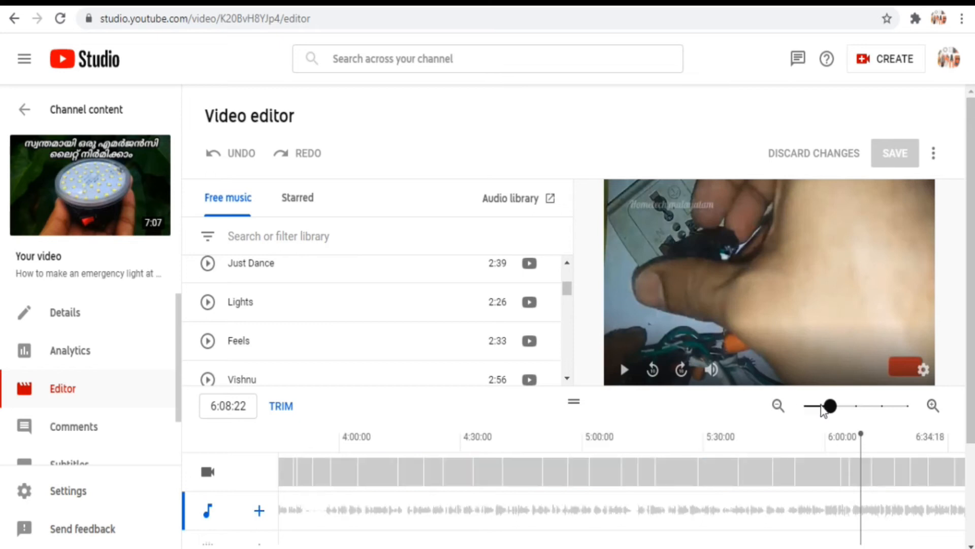
scroll(679, 526, down, 2)
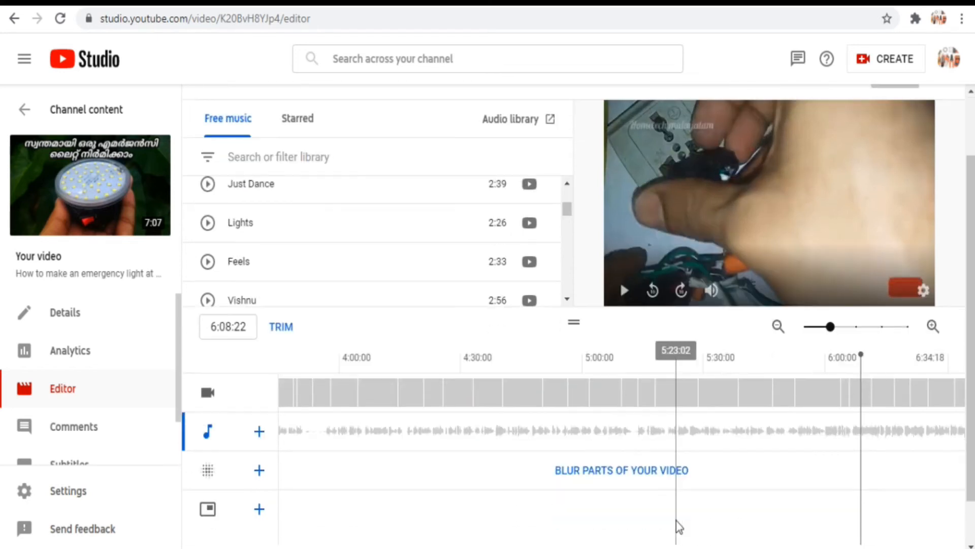
scroll(680, 526, down, 1)
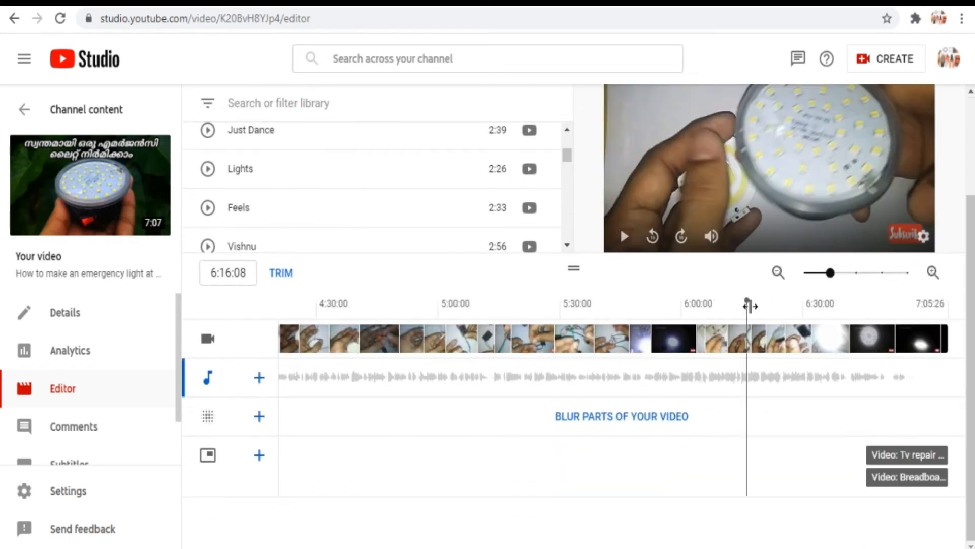
drag(750, 305, 531, 310)
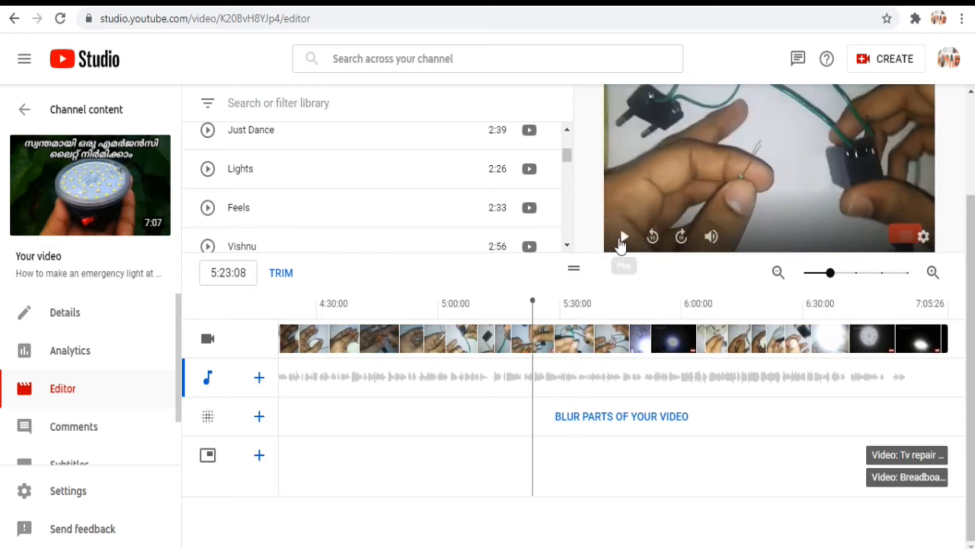
click(624, 236)
click(706, 339)
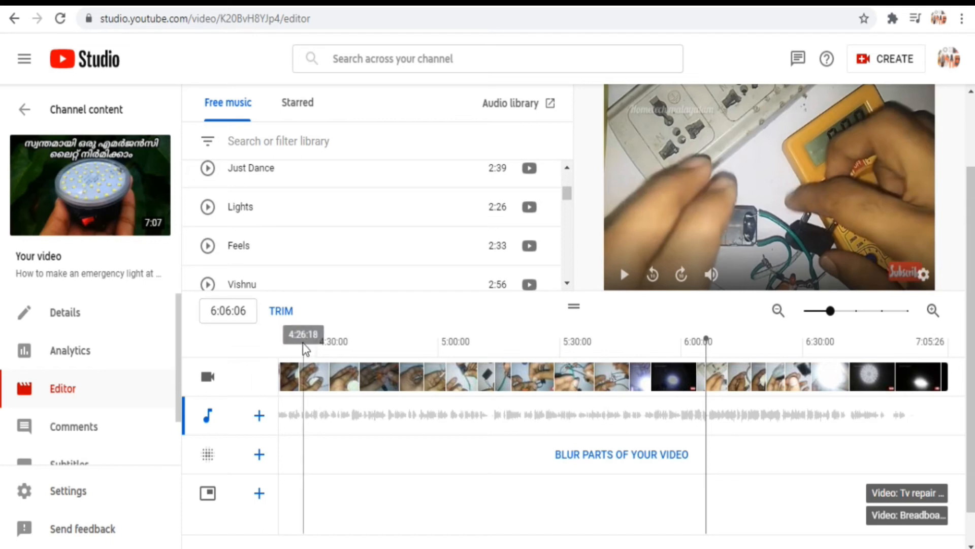
Step: Start a trim, split the video at 6:06:06 and mark about 5 seconds after the split for removal
click(281, 312)
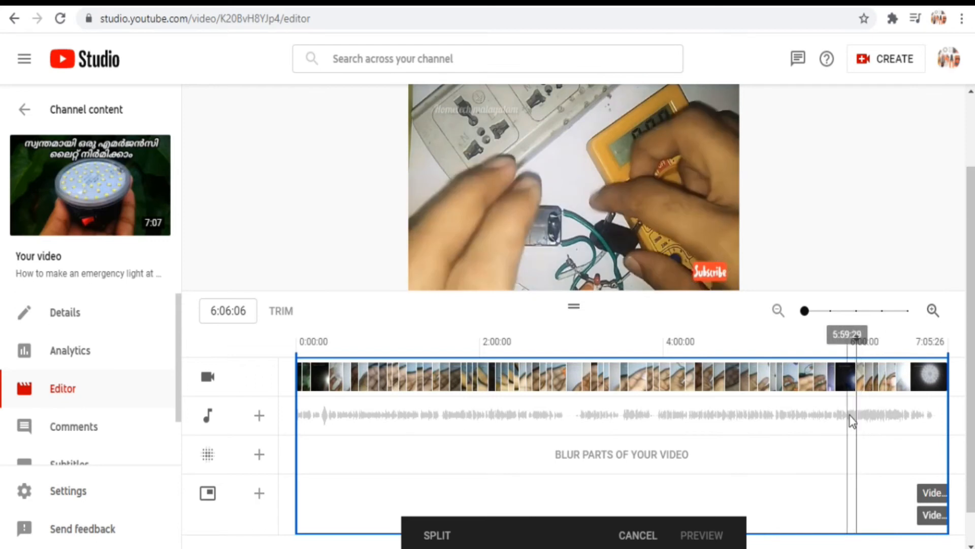
scroll(849, 402, down, 1)
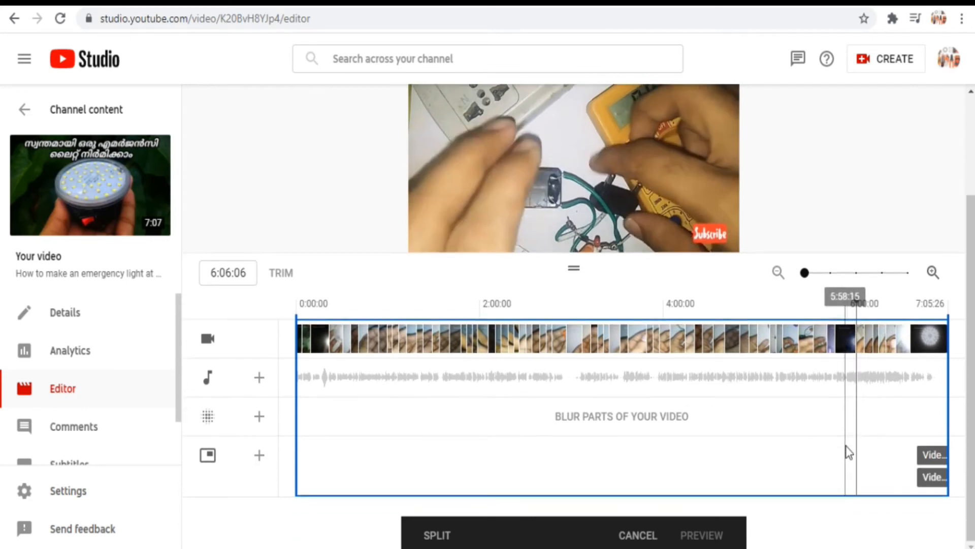
click(440, 535)
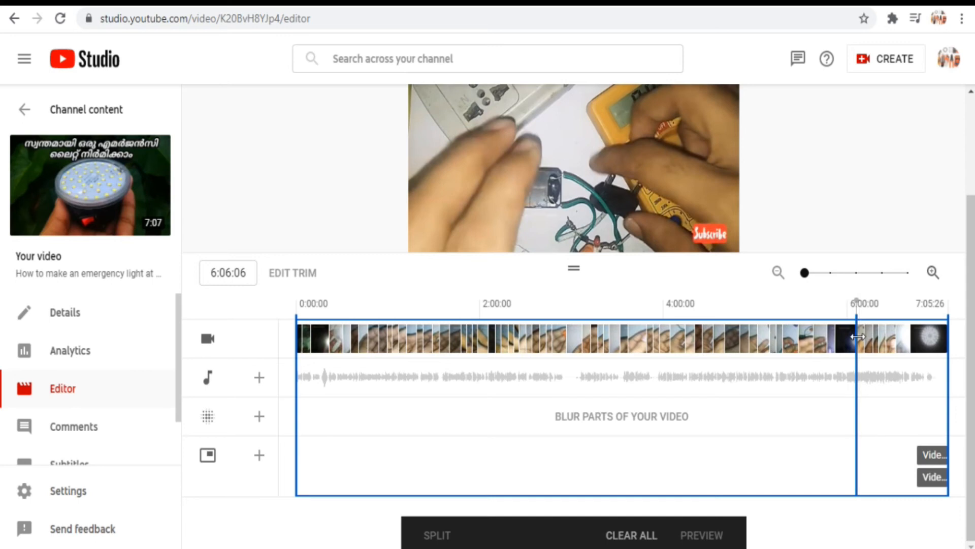
drag(858, 336, 865, 336)
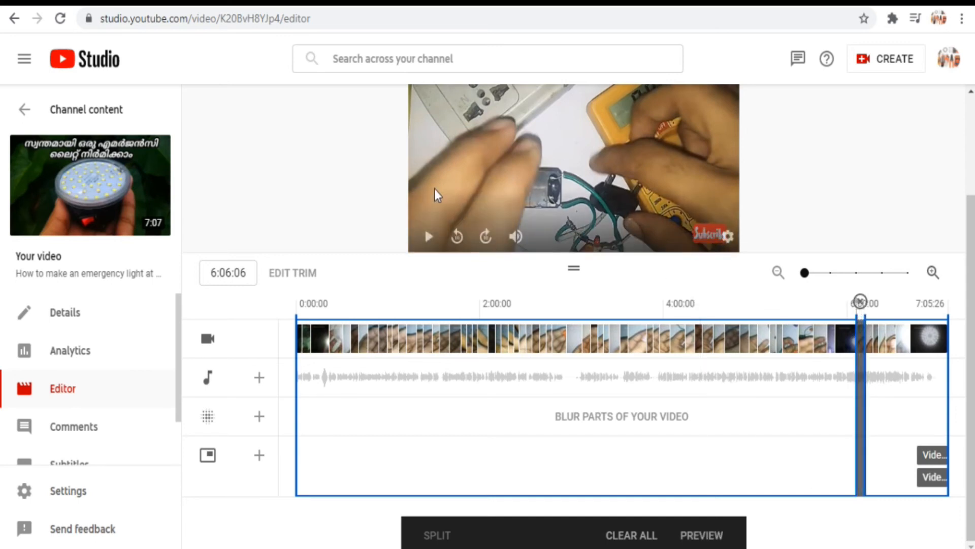
Step: Play the video across the cut and examine the removed section on an enlarged timeline
click(429, 236)
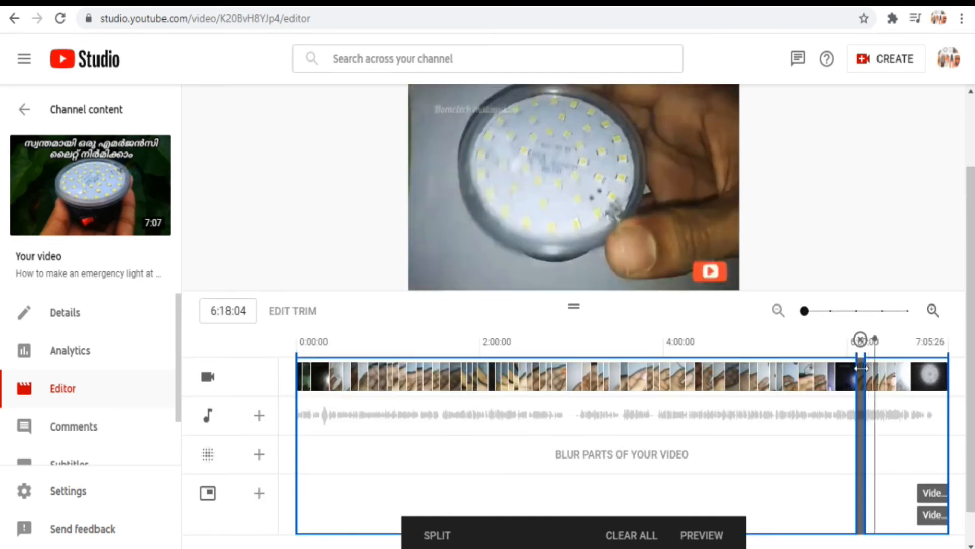
click(819, 310)
drag(836, 315, 857, 318)
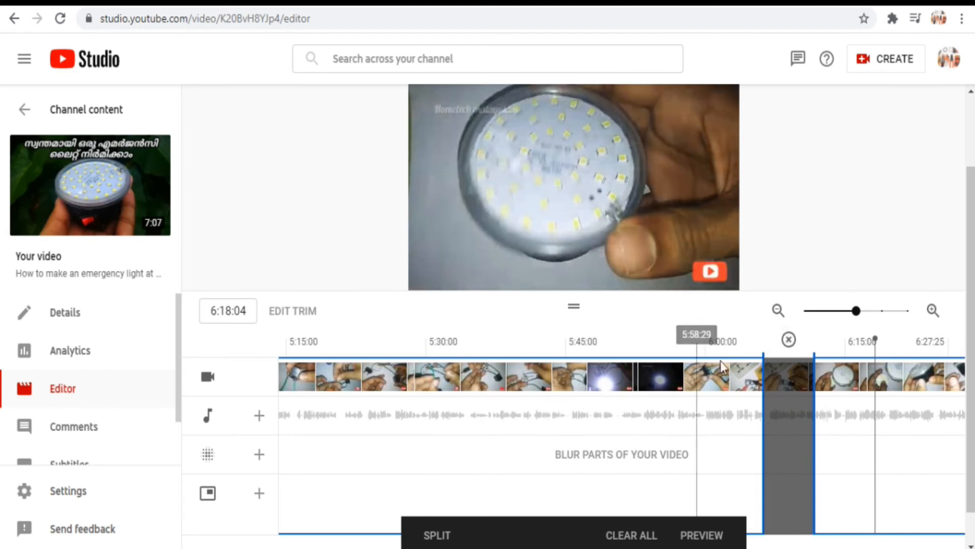
scroll(871, 263, up, 2)
scroll(877, 289, down, 3)
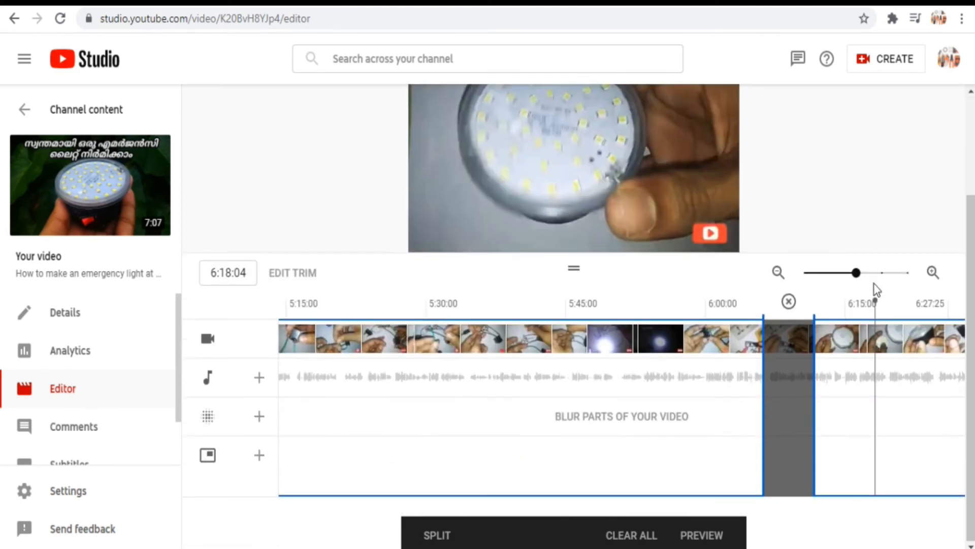
Step: Apply the trim as a preview and save the changes to the video
click(705, 538)
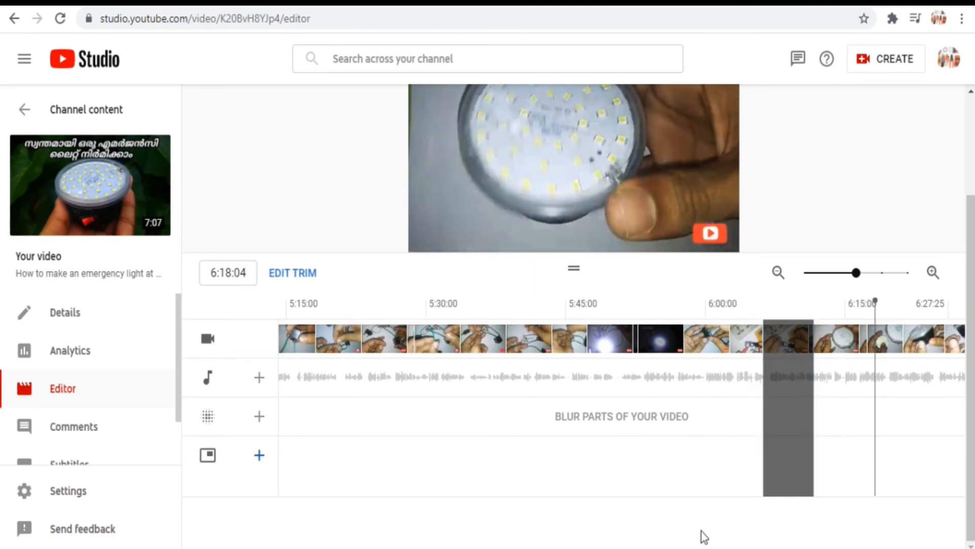
scroll(752, 366, up, 3)
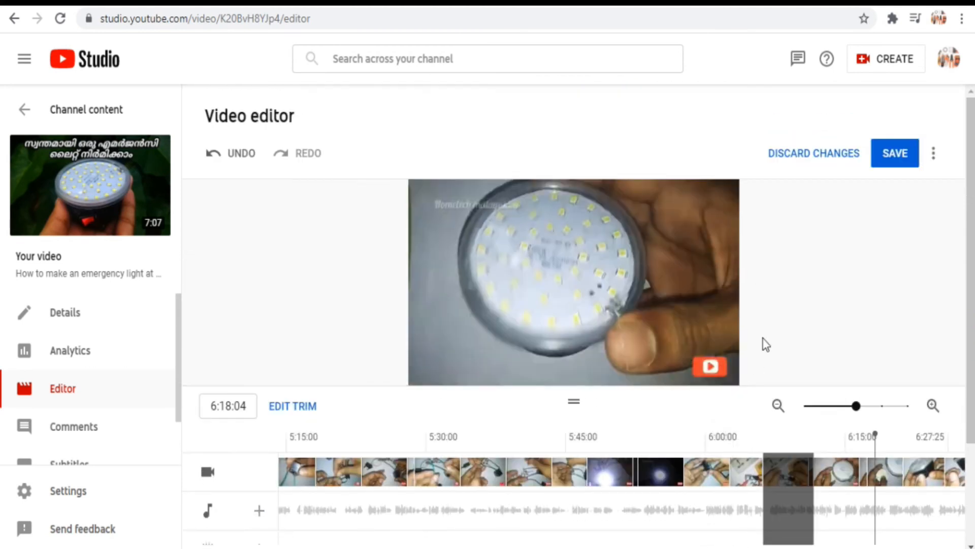
click(900, 159)
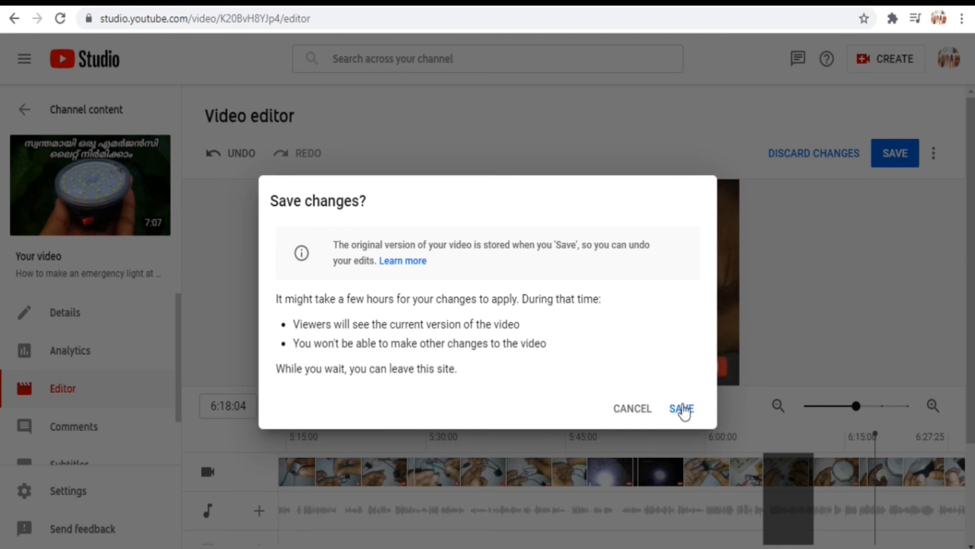
click(681, 409)
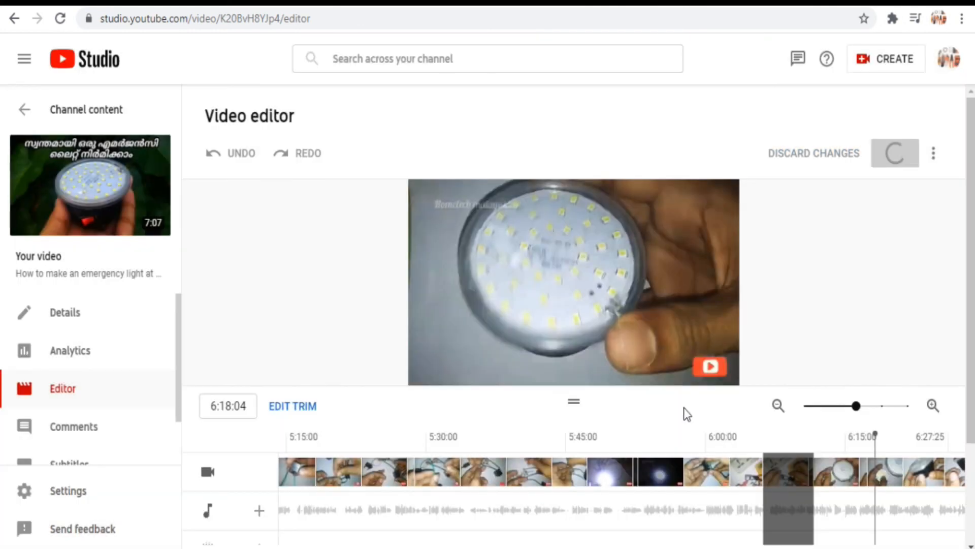